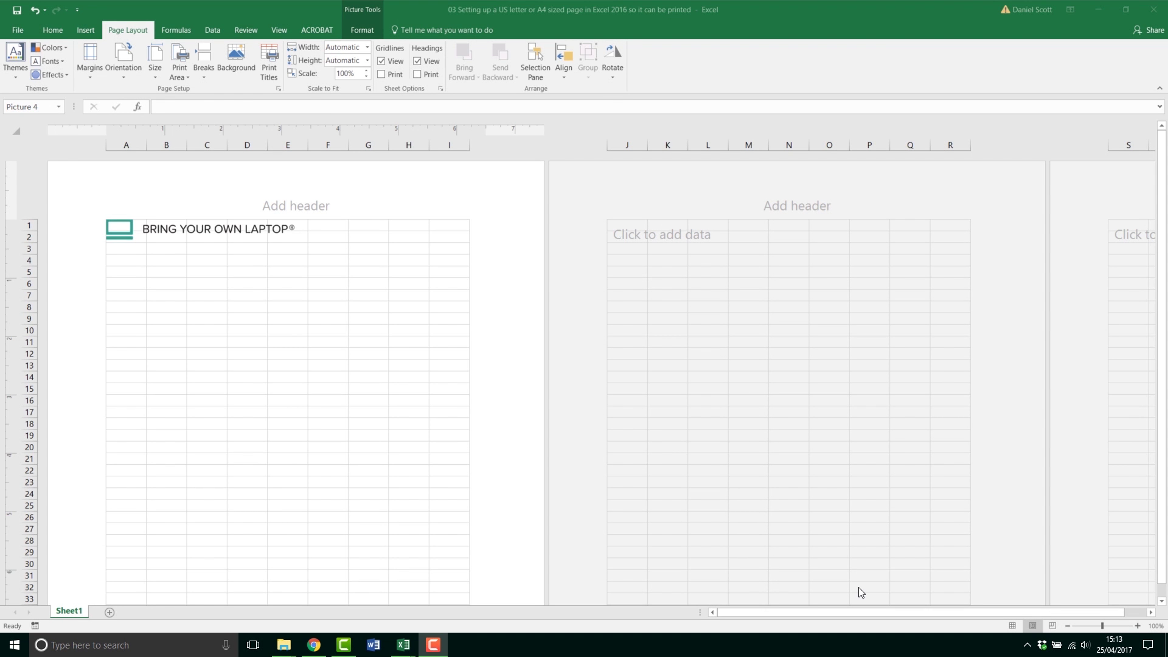
Select the previewed BYOL logo, leaving Sheet1 blank in Page Layout view.
click(201, 231)
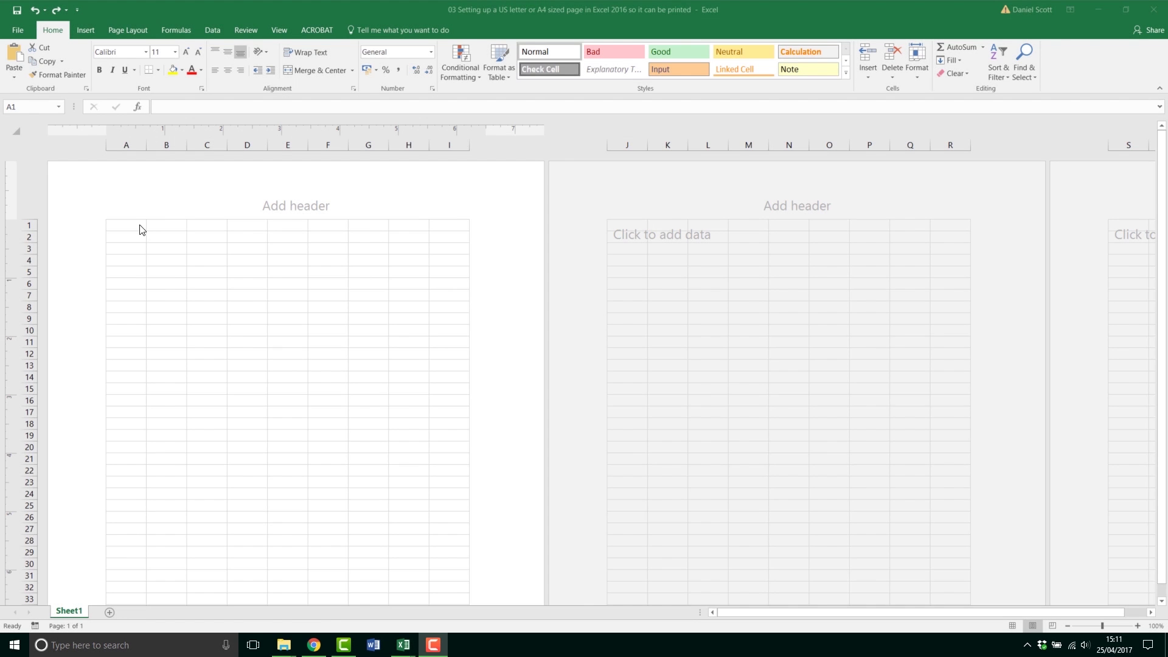
Select cell A1 and go to the Insert commands to add a picture.
click(126, 225)
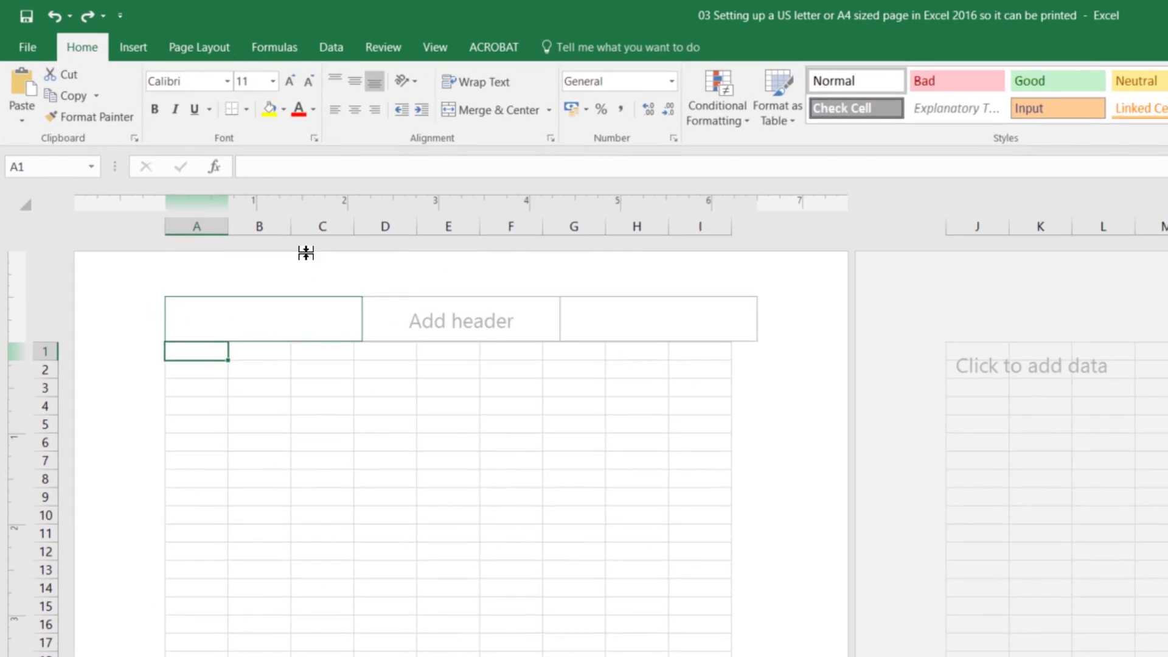
click(86, 30)
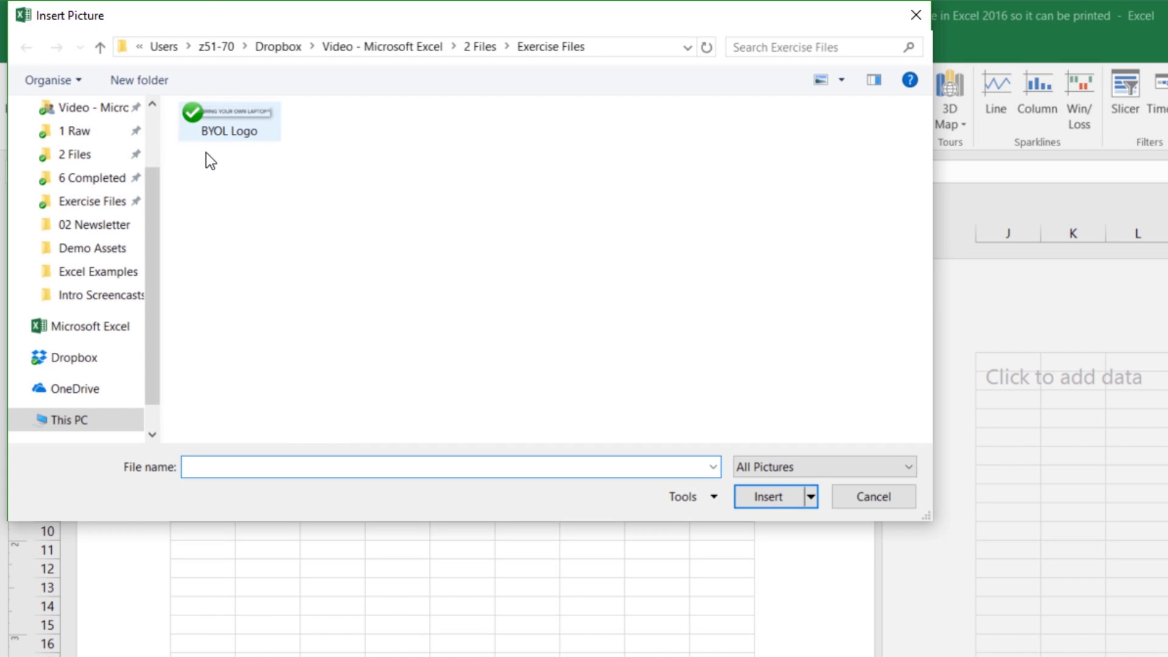
Insert the BYOL Logo image from the Exercise Files folder.
click(92, 202)
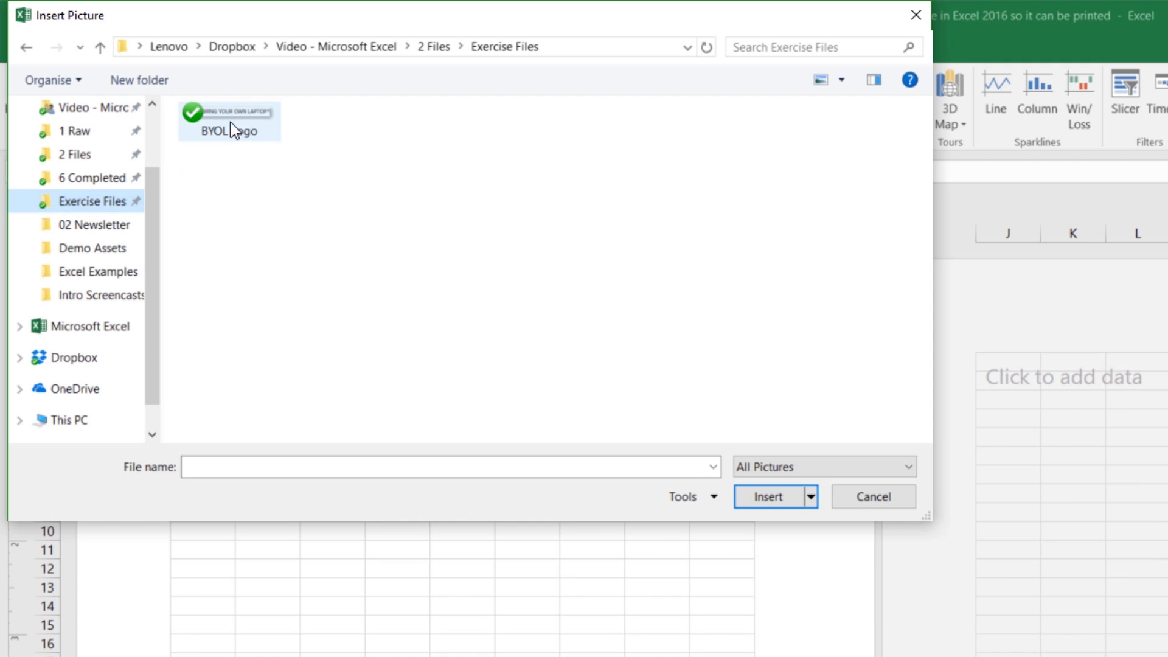
click(231, 123)
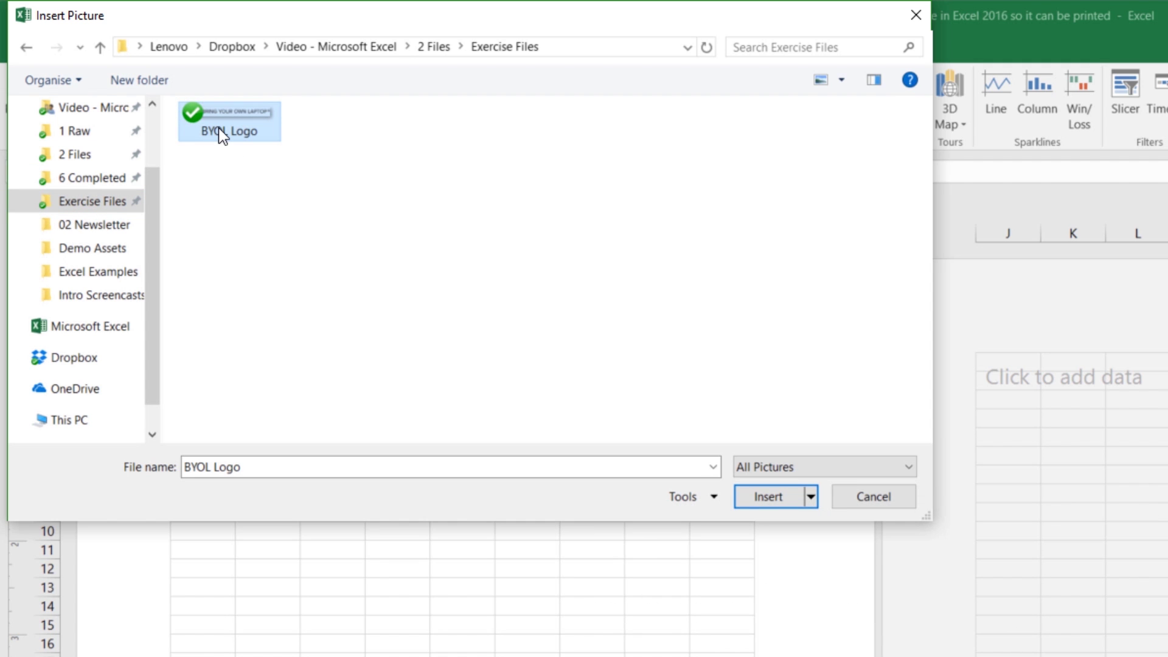
click(764, 501)
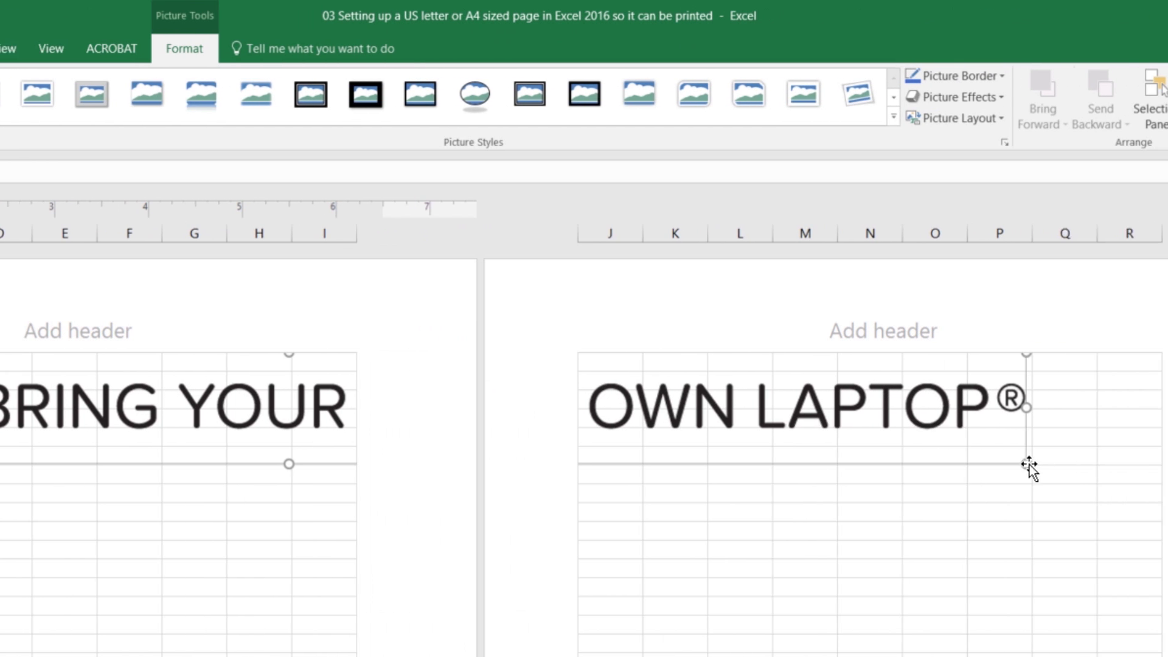
Drag the logo's corner handle inward until it fits within rows 1–2.
drag(991, 463, 310, 384)
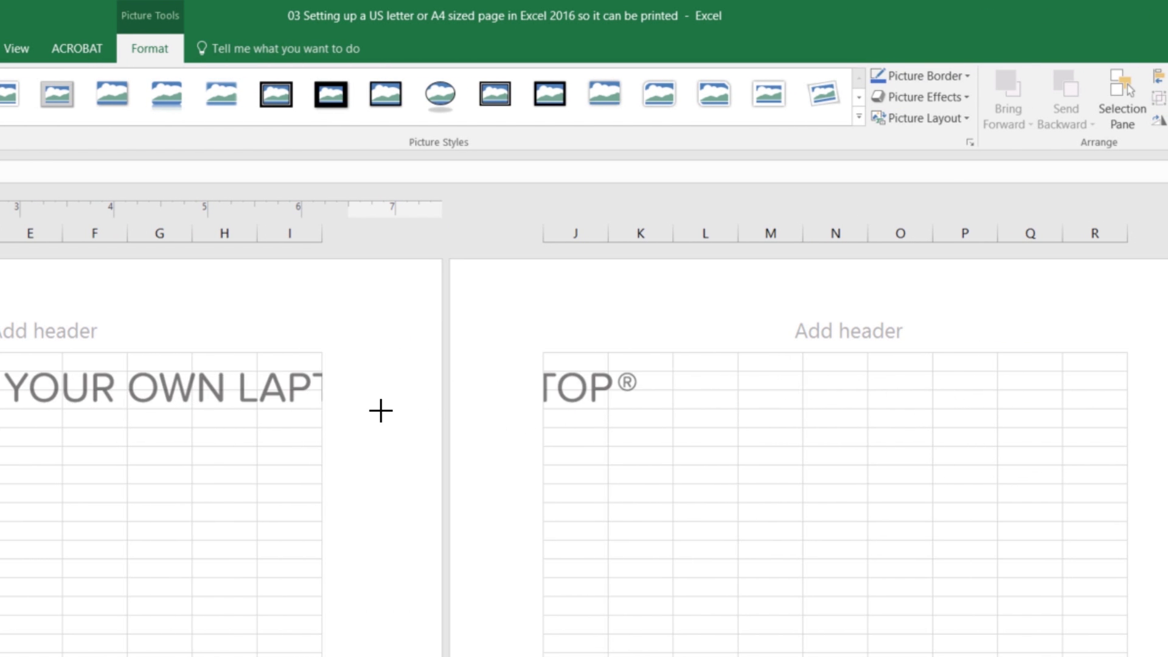
drag(376, 355, 378, 422)
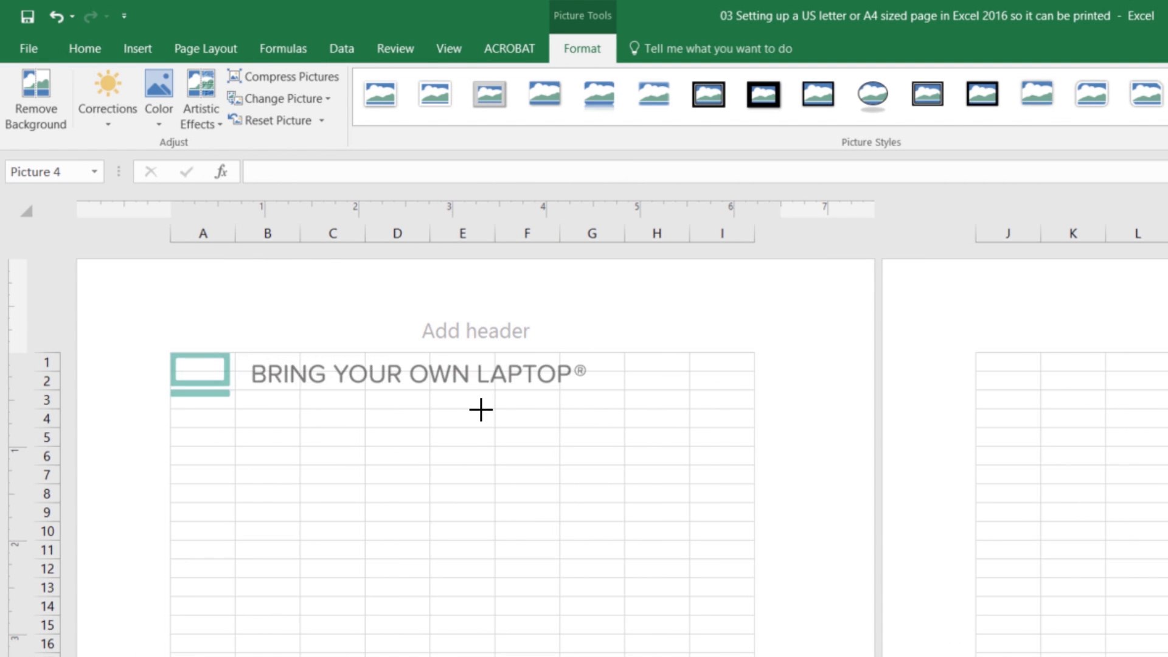
drag(596, 423, 446, 379)
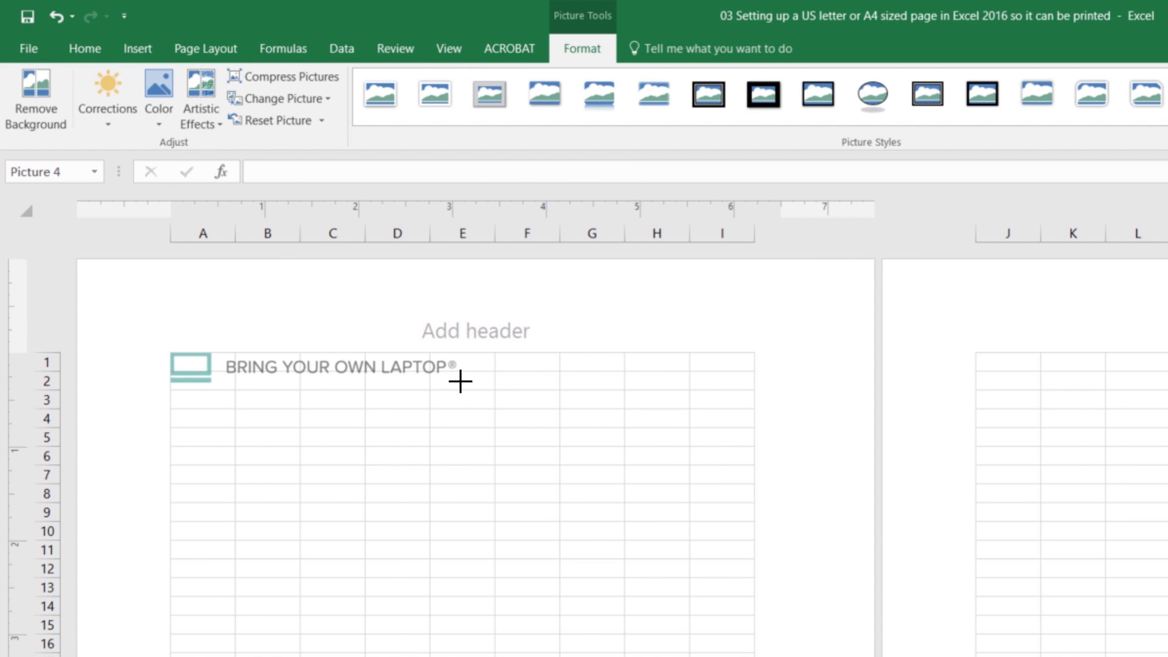
drag(445, 379, 473, 386)
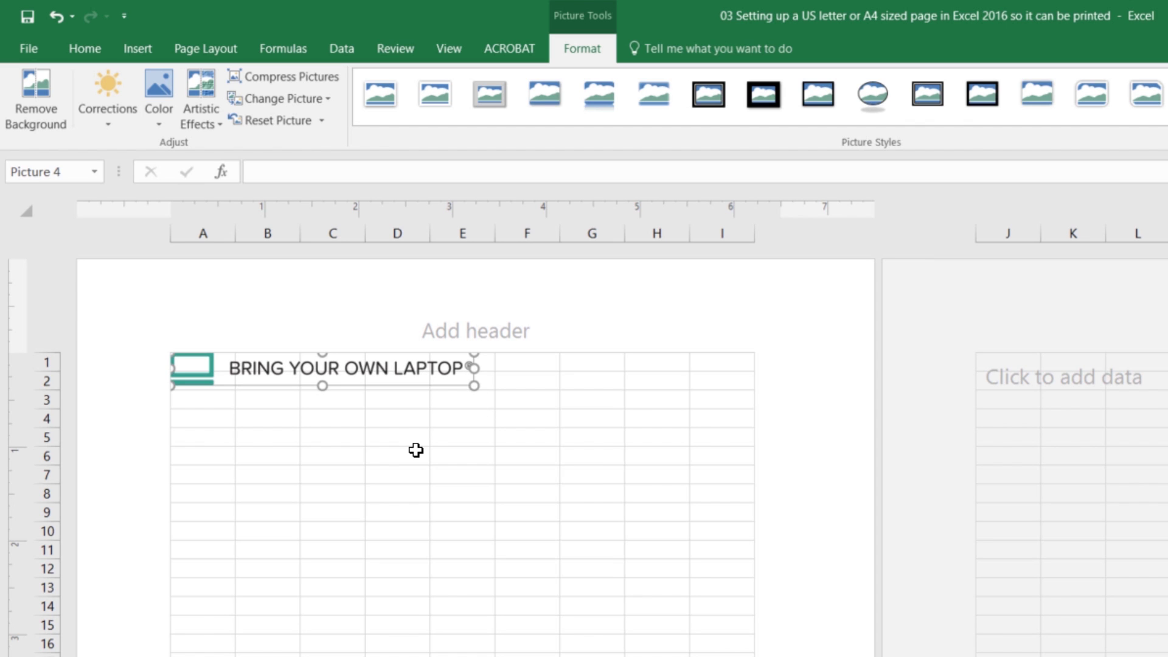
Reposition the logo into the top-left corner over cell A1 and row 2.
drag(395, 369, 465, 467)
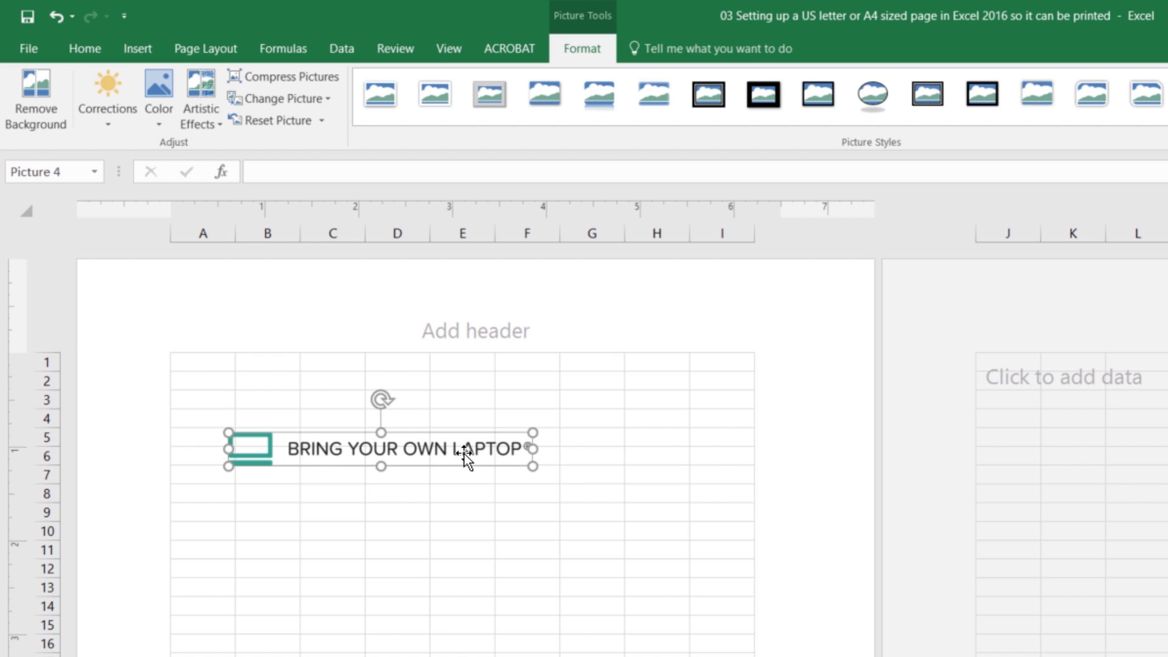
mouse_move(464, 454)
mouse_down()
mouse_move(407, 372)
mouse_move(431, 355)
mouse_up()
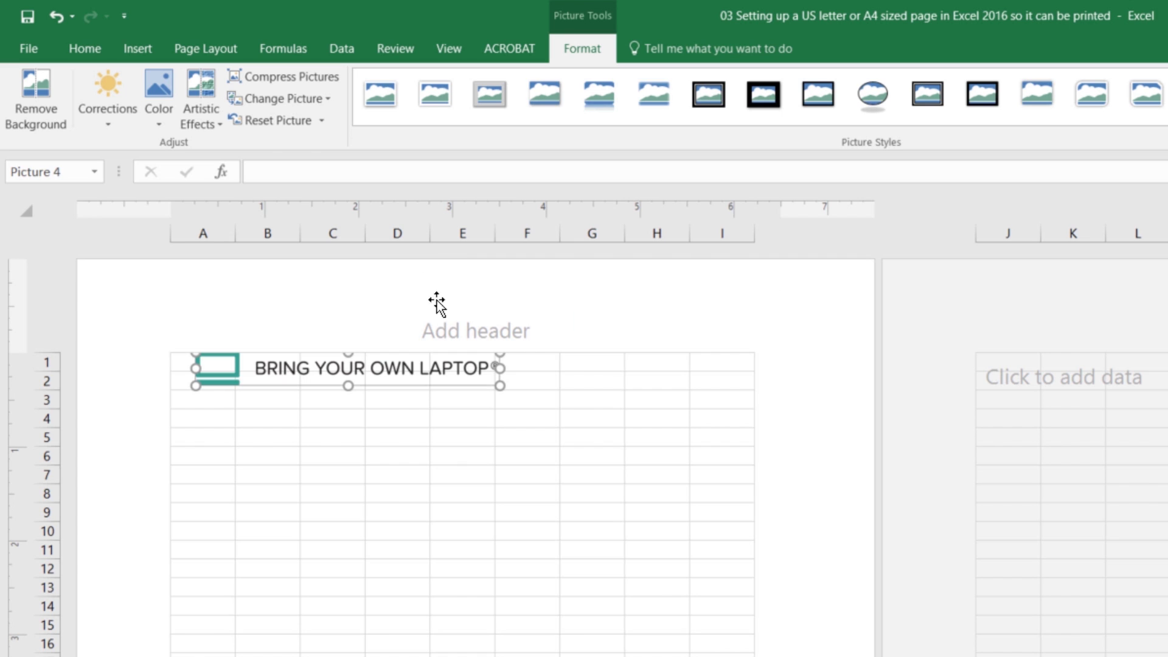
mouse_move(344, 379)
mouse_down()
mouse_move(356, 388)
mouse_move(318, 363)
mouse_up()
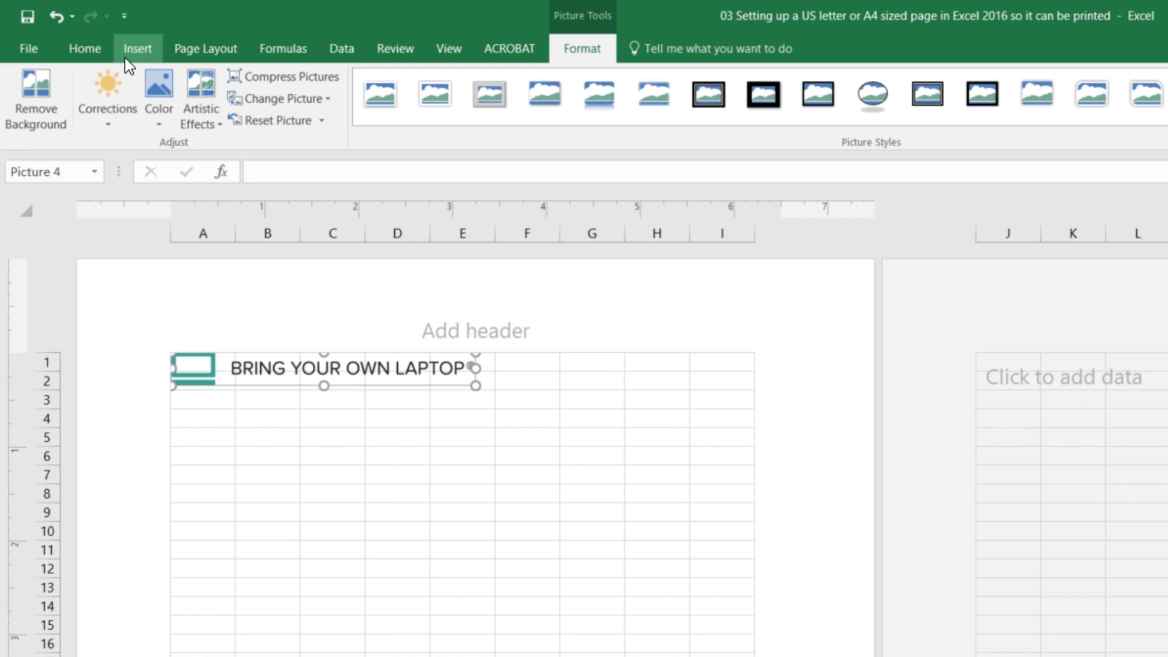
click(224, 48)
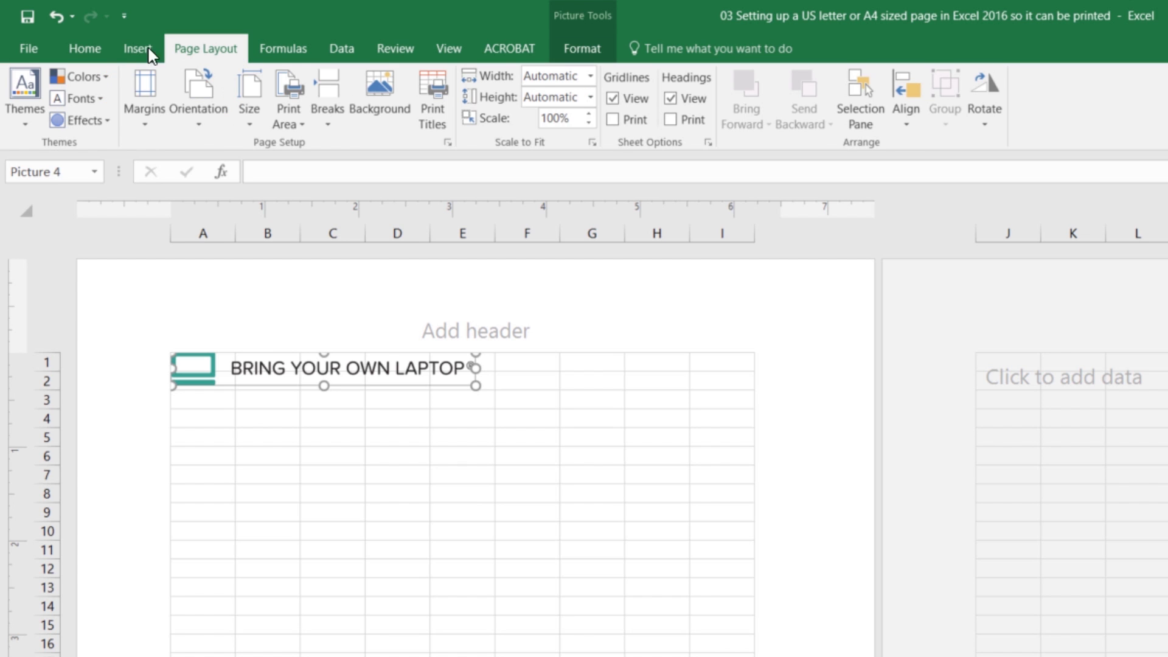
click(145, 110)
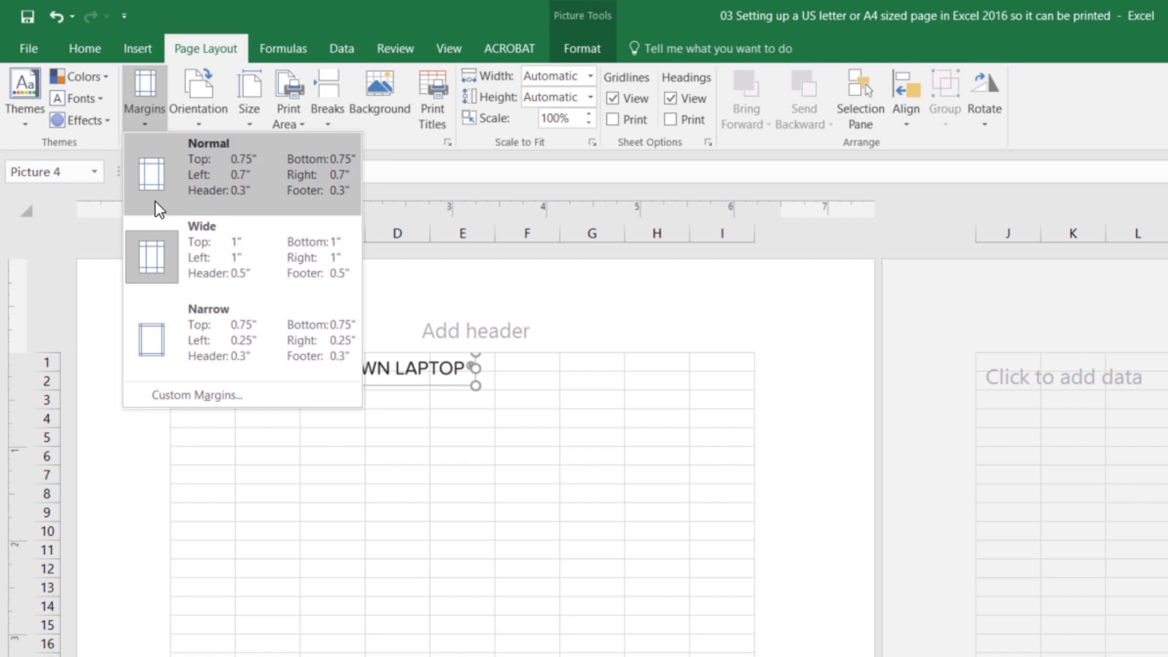
click(153, 341)
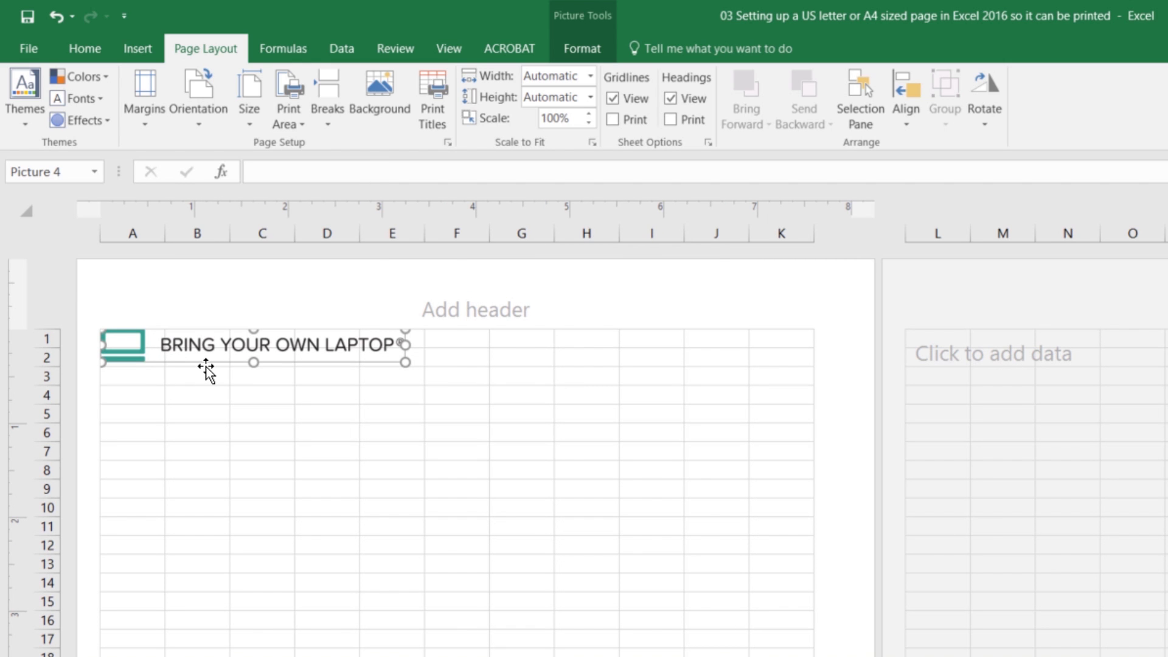
click(146, 107)
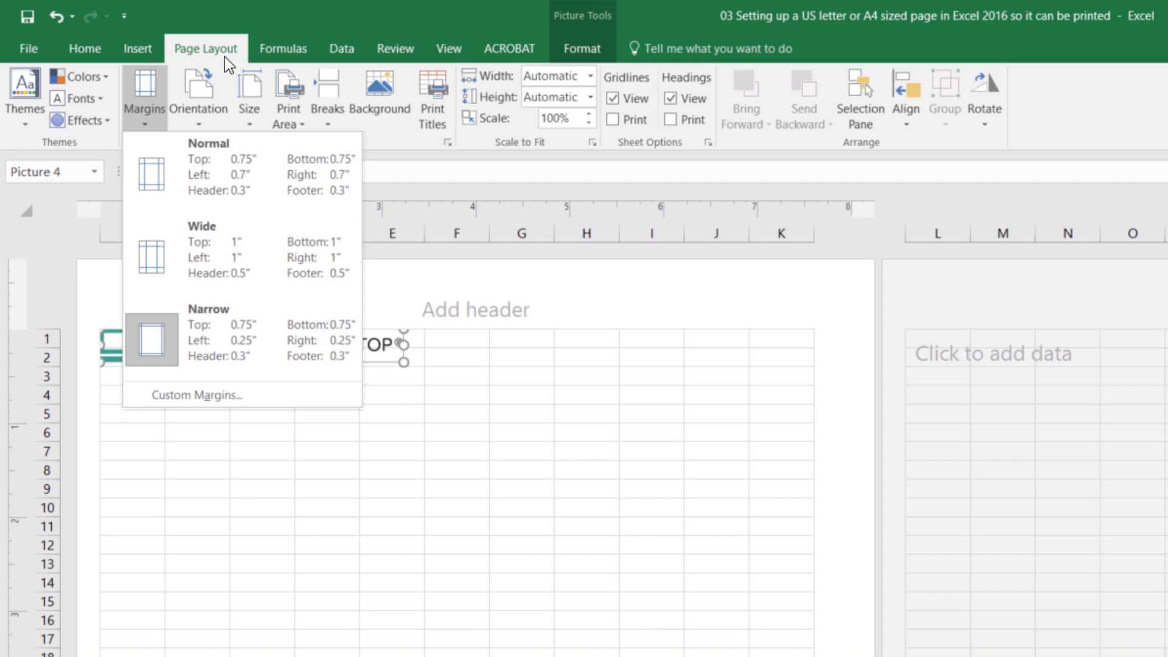
click(176, 261)
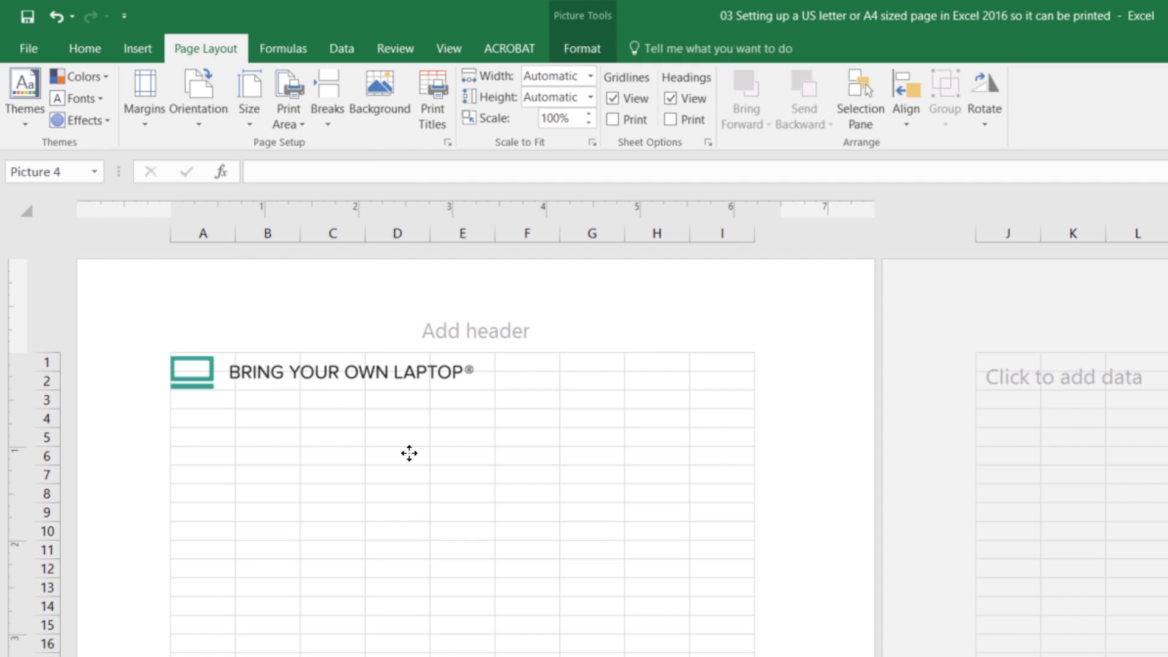